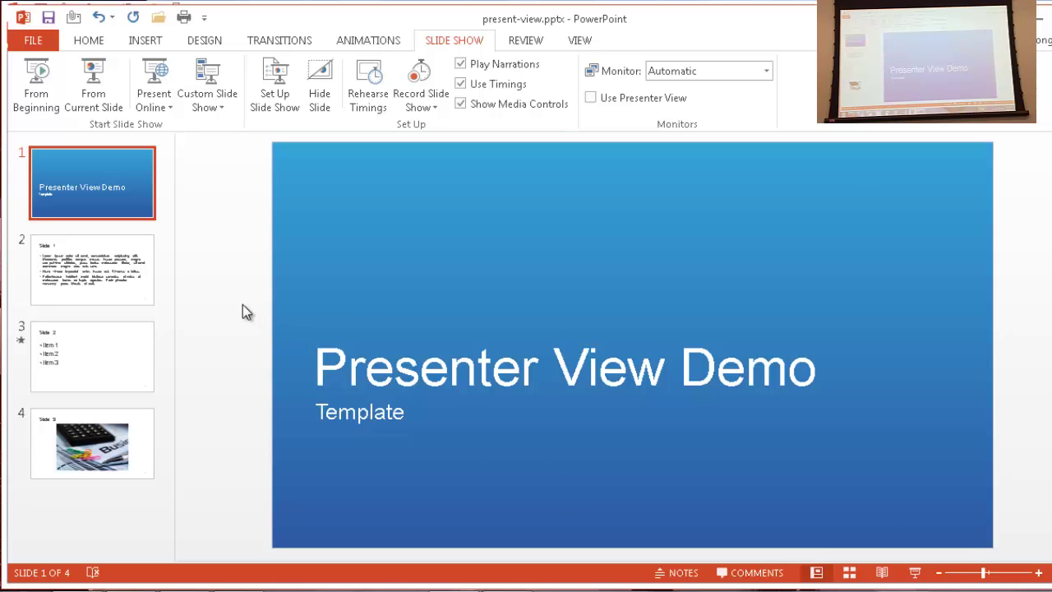
- Show the notes pane, enlarge it, and review the notes on slides 2 to 4
{"action": "left_click", "coordinate": [683, 572]}
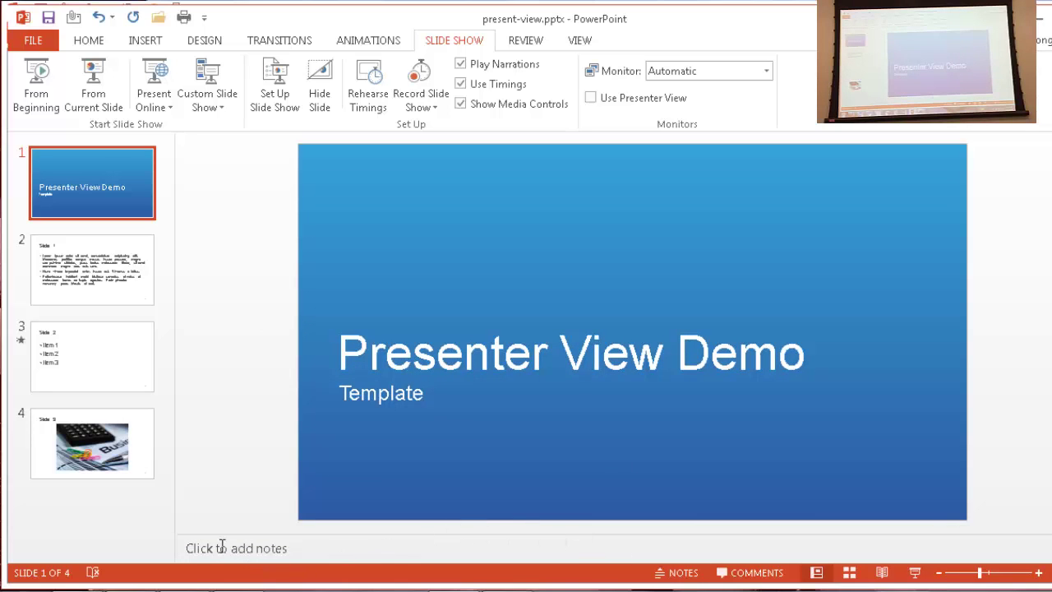
{"action": "left_click", "coordinate": [74, 244]}
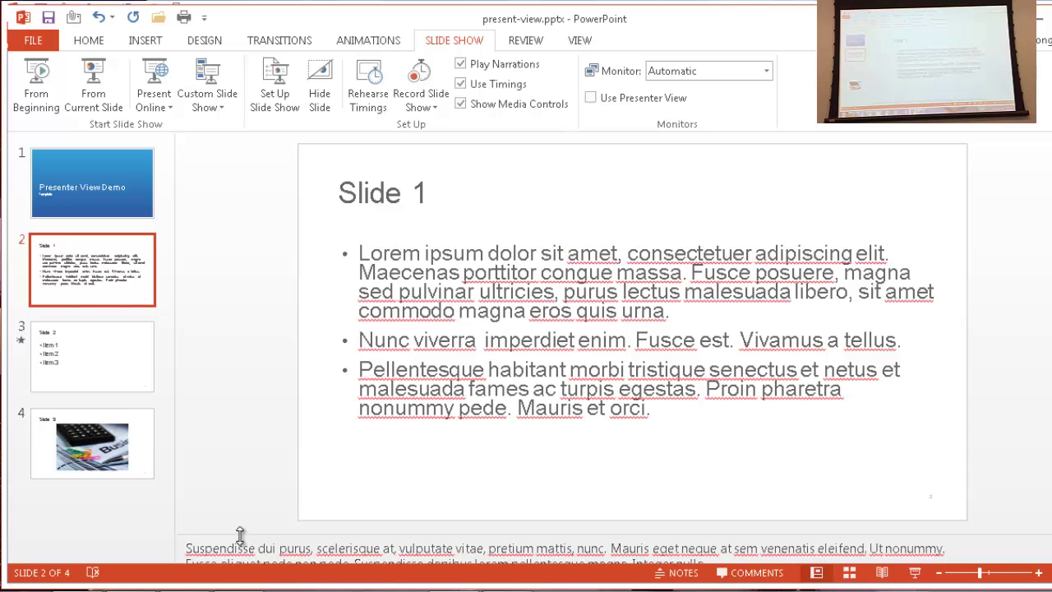
{"action": "left_click_drag", "start_coordinate": [238, 534], "coordinate": [251, 385]}
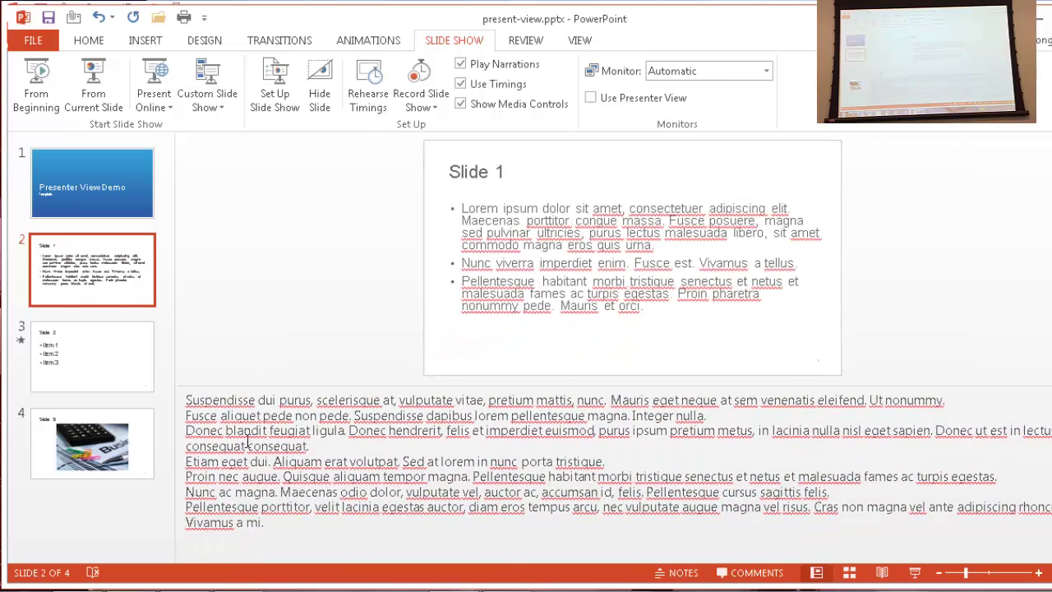
{"action": "left_click", "coordinate": [82, 353]}
{"action": "left_click", "coordinate": [97, 436]}
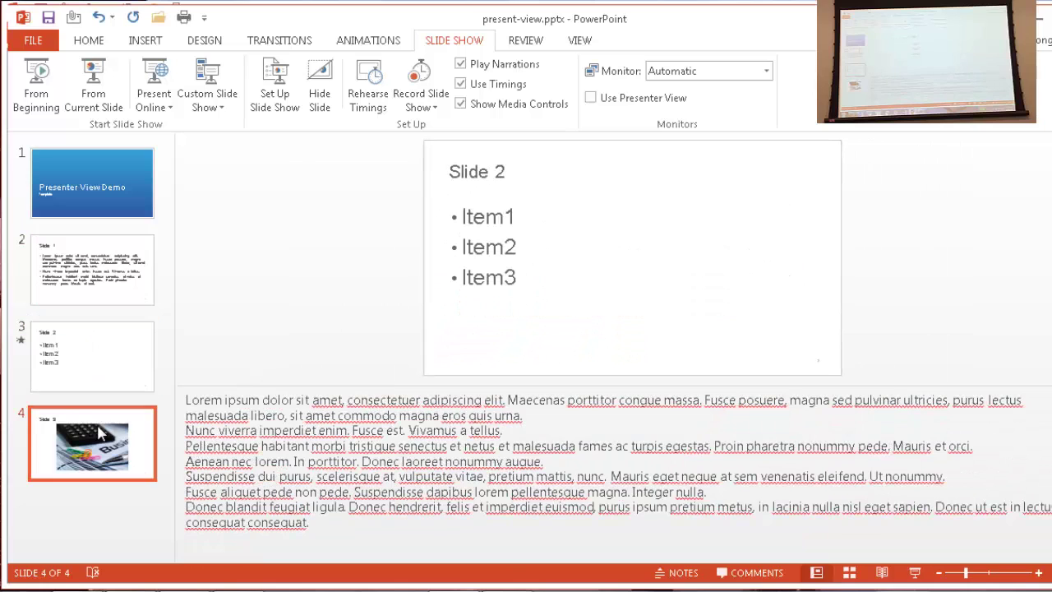
{"action": "left_click", "coordinate": [88, 179]}
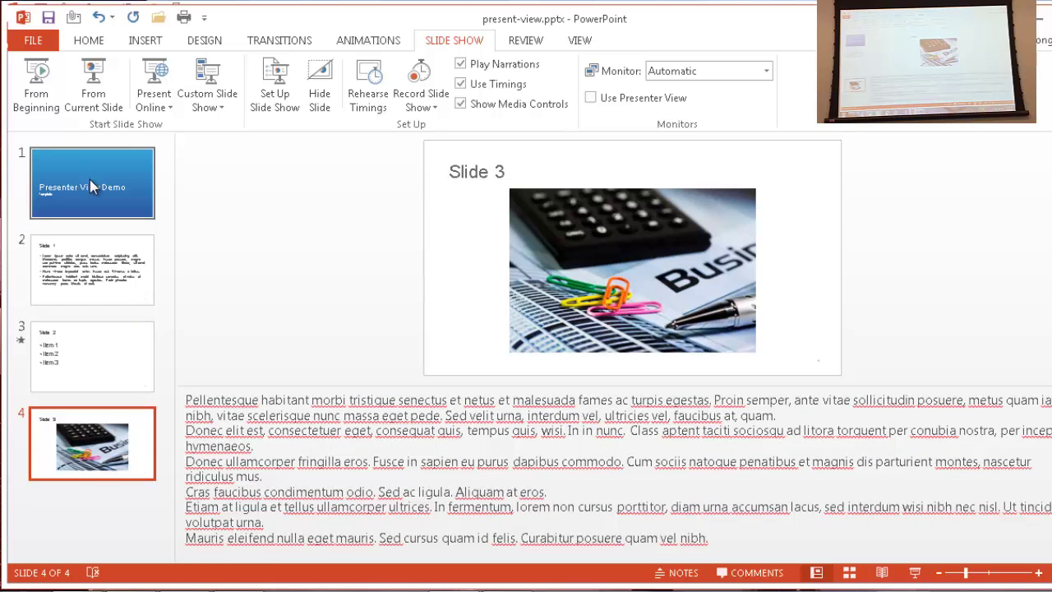
- Give the title slide the speaker note 'This is a note', then collapse the notes pane
{"action": "left_click", "coordinate": [297, 400]}
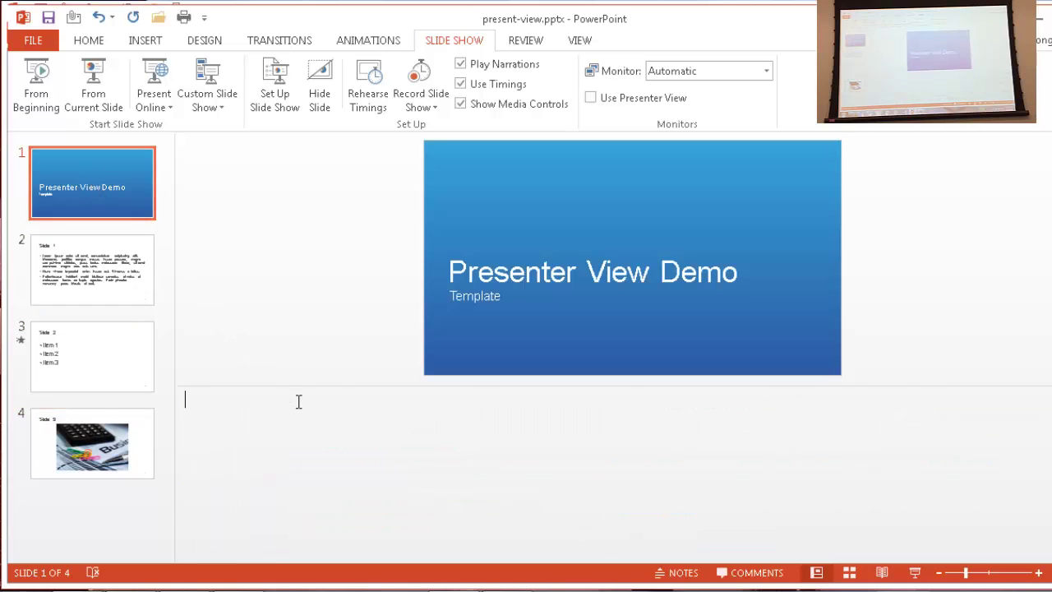
{"action": "type", "text": "The"}
{"action": "key", "text": "BackSpace"}
{"action": "key", "text": "BackSpace"}
{"action": "type", "text": "is is a note"}
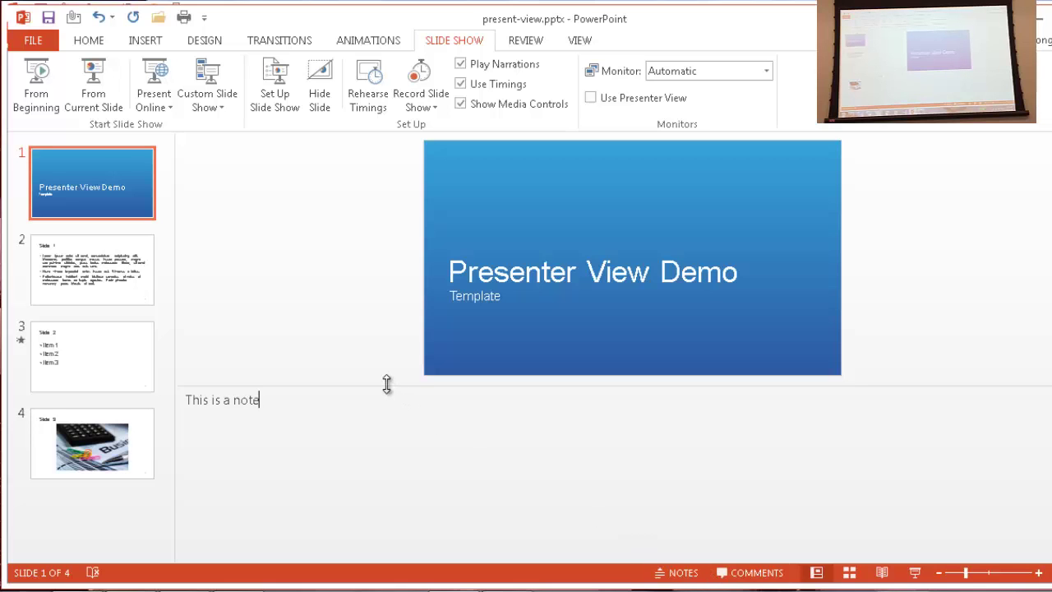
{"action": "left_click_drag", "start_coordinate": [386, 384], "coordinate": [247, 575]}
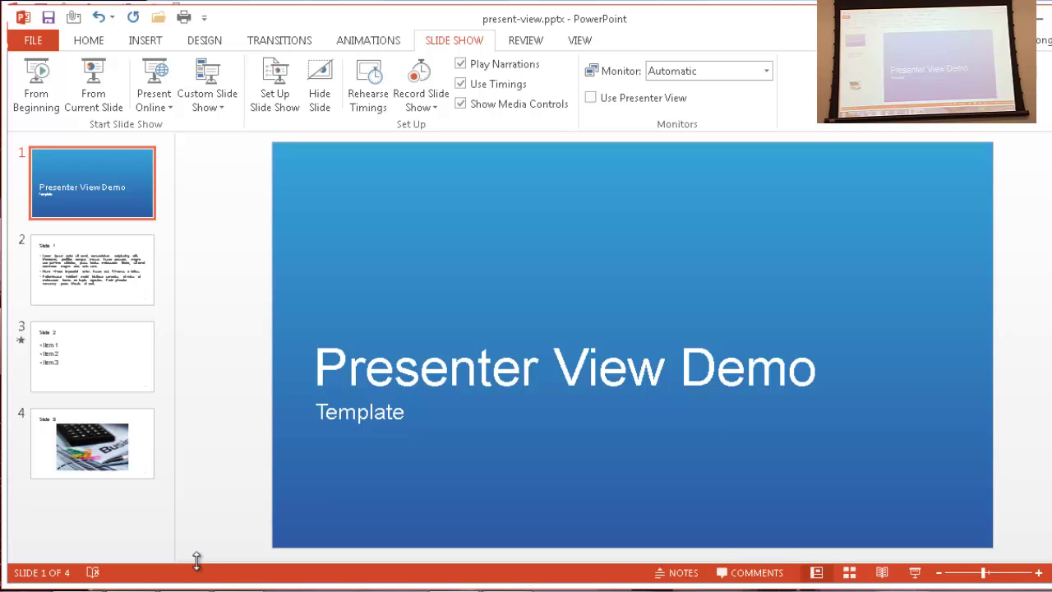
{"action": "left_click_drag", "start_coordinate": [198, 559], "coordinate": [211, 580]}
{"action": "left_click", "coordinate": [579, 41]}
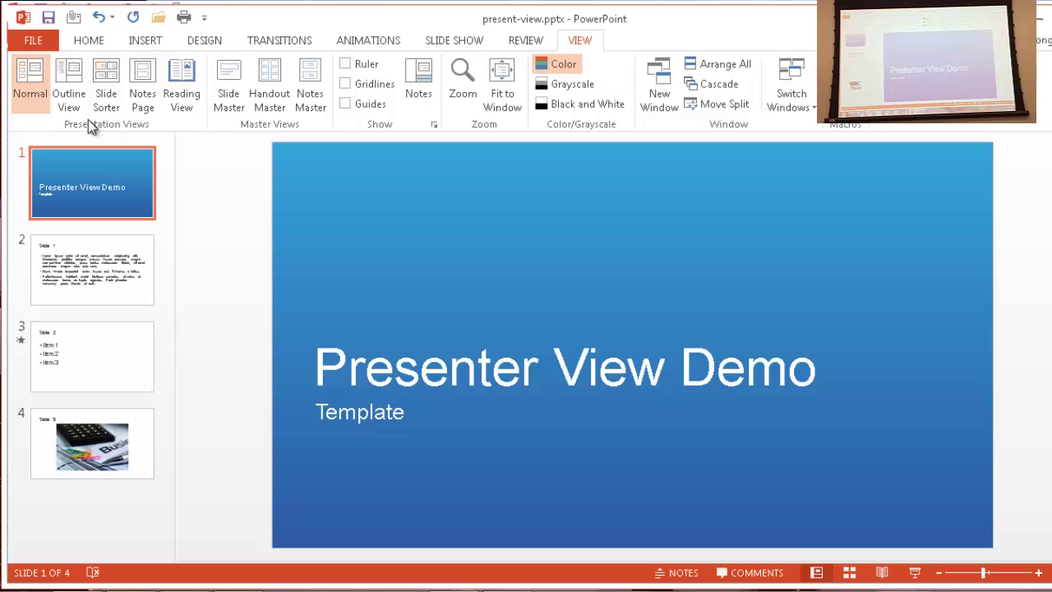
{"action": "left_click", "coordinate": [141, 93]}
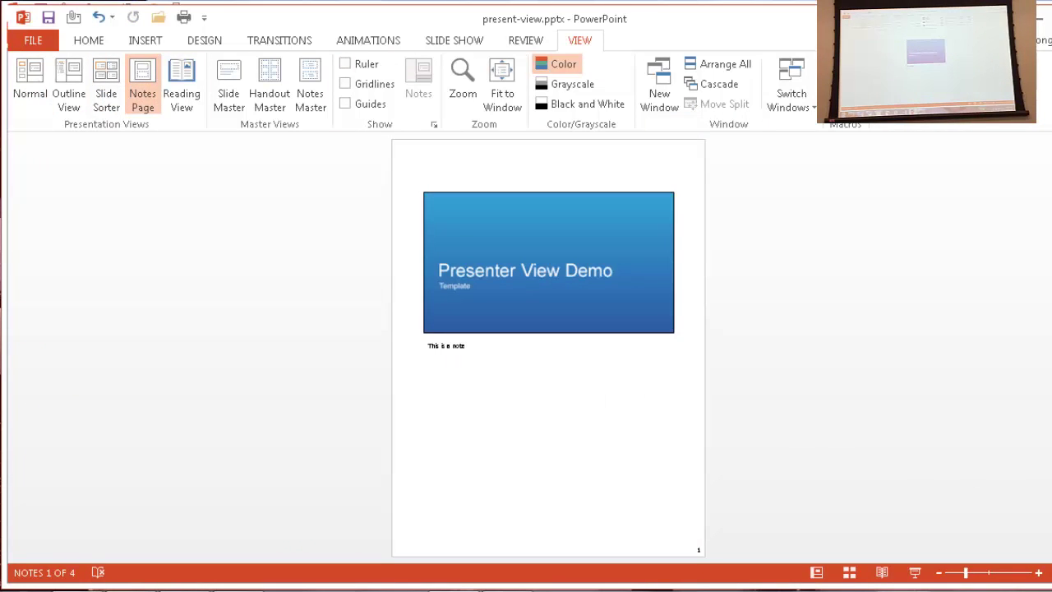
{"action": "key", "text": "Page_Down"}
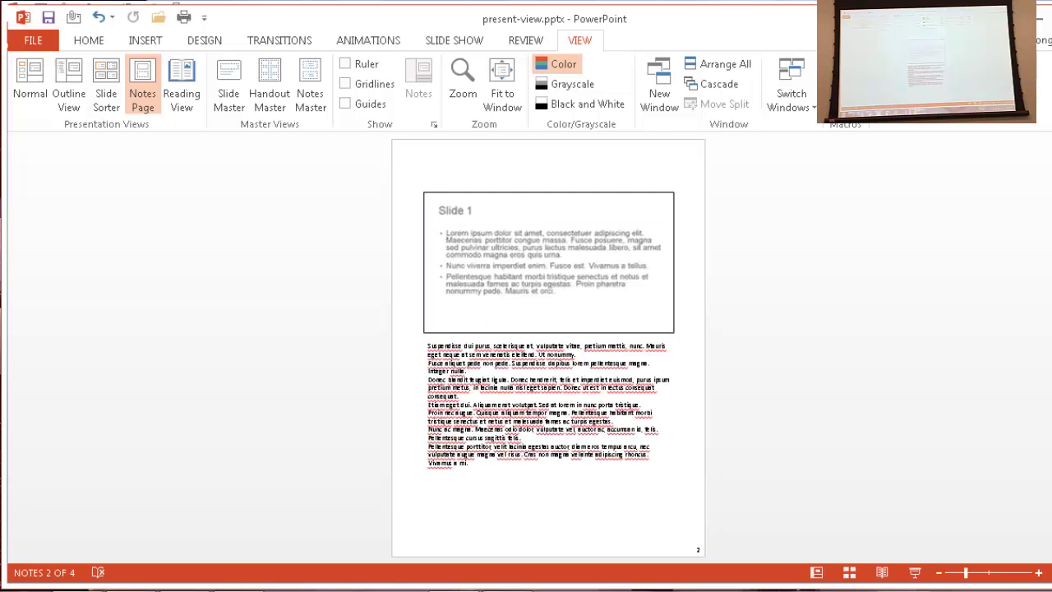
{"action": "key", "text": "Page_Down"}
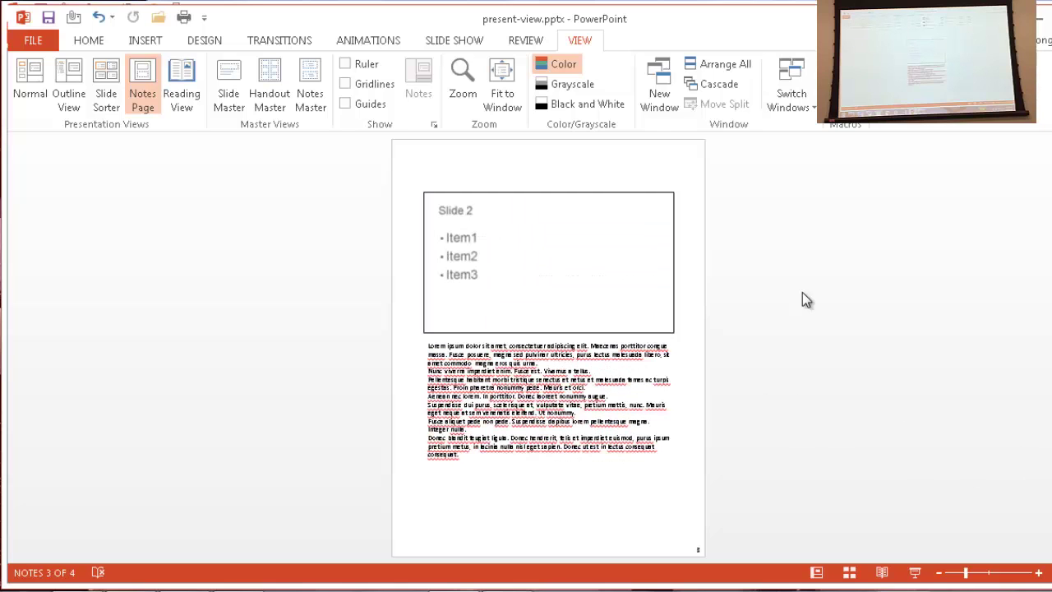
{"action": "key", "text": "Page_Up"}
{"action": "key", "text": "Page_Up"}
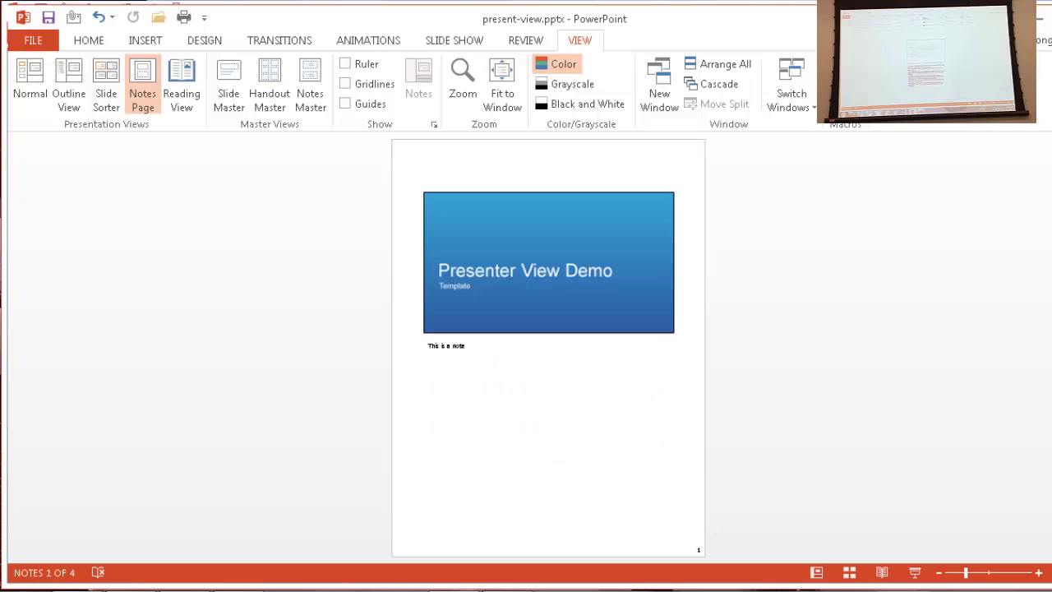
{"action": "left_click", "coordinate": [32, 86]}
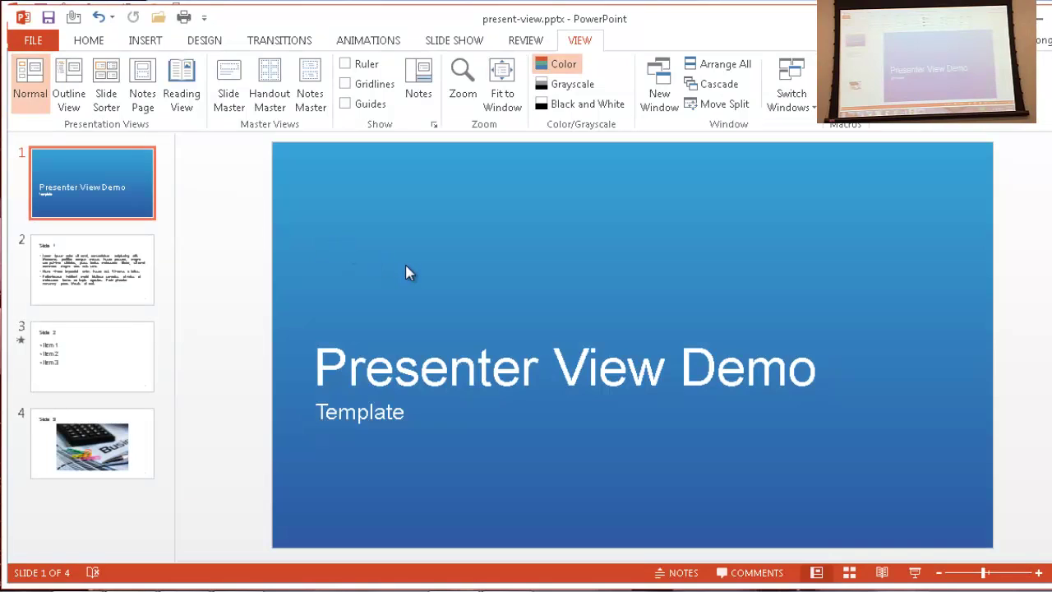
{"action": "left_click", "coordinate": [449, 42]}
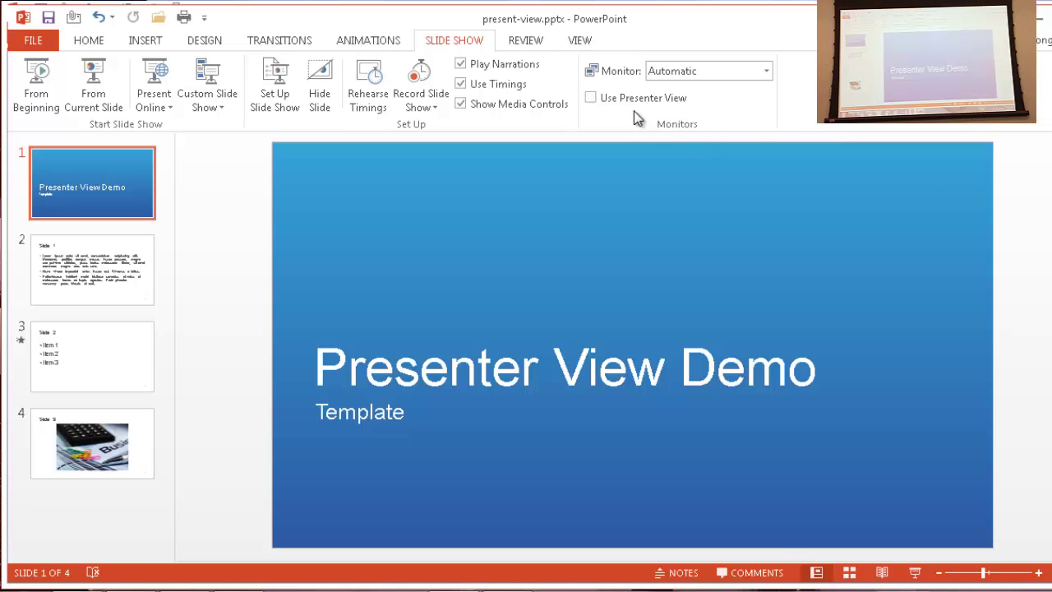
- Enable Use Presenter View and start the slide show from slide 1
{"action": "mouse_move", "coordinate": [615, 102]}
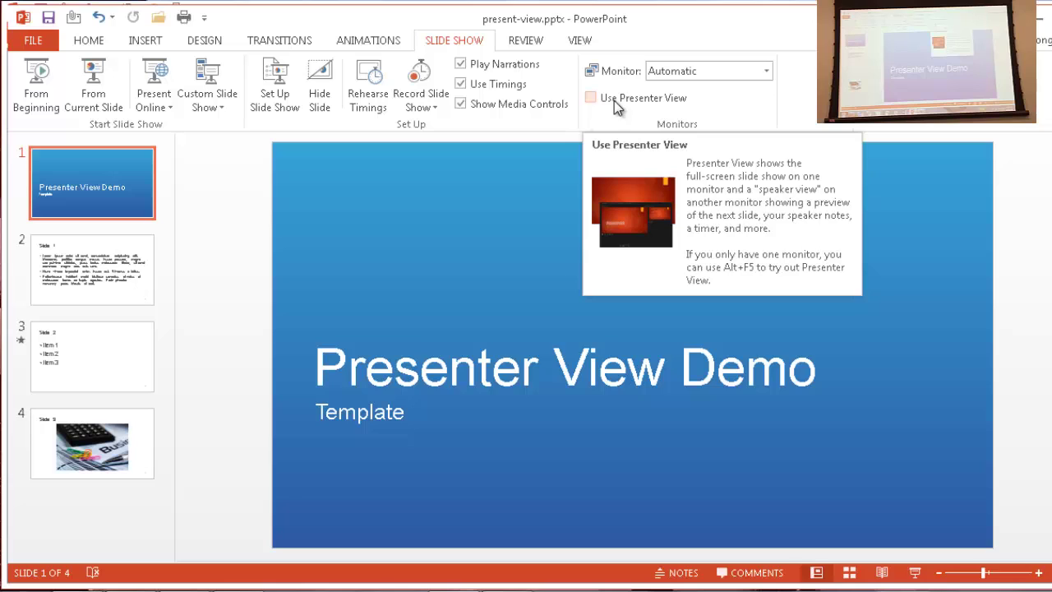
{"action": "left_click", "coordinate": [591, 98]}
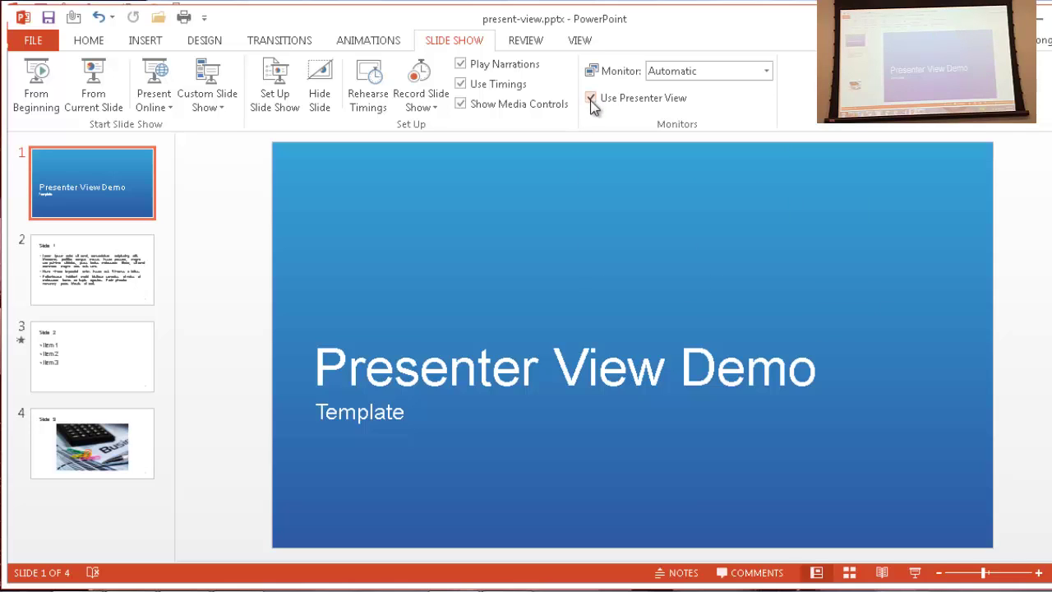
{"action": "left_click", "coordinate": [916, 573]}
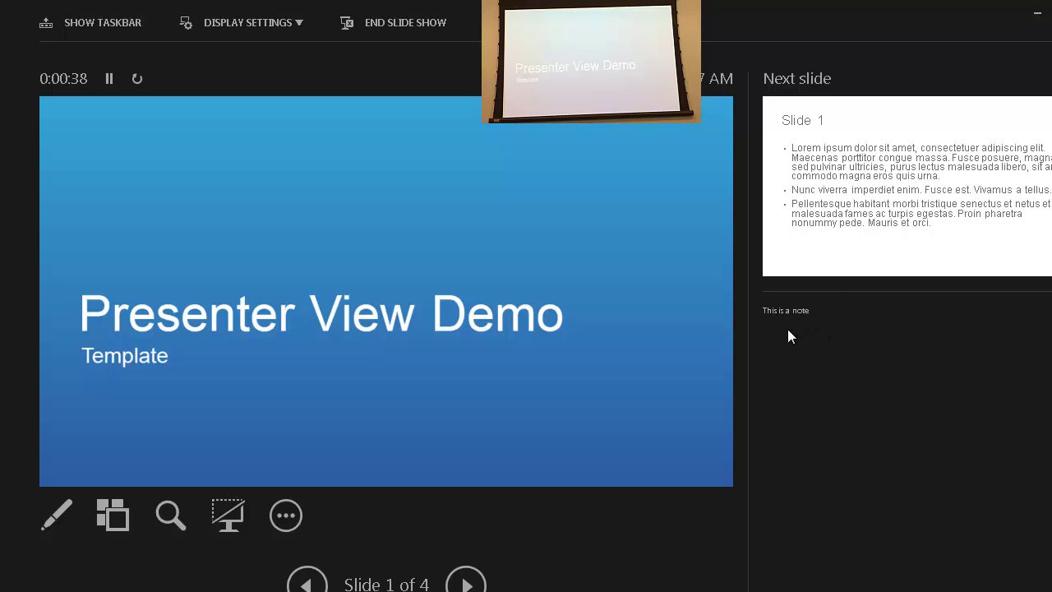
- Advance the show to the 'Slide 2' slide and bring in its Item1 bullet
{"action": "left_click", "coordinate": [466, 585]}
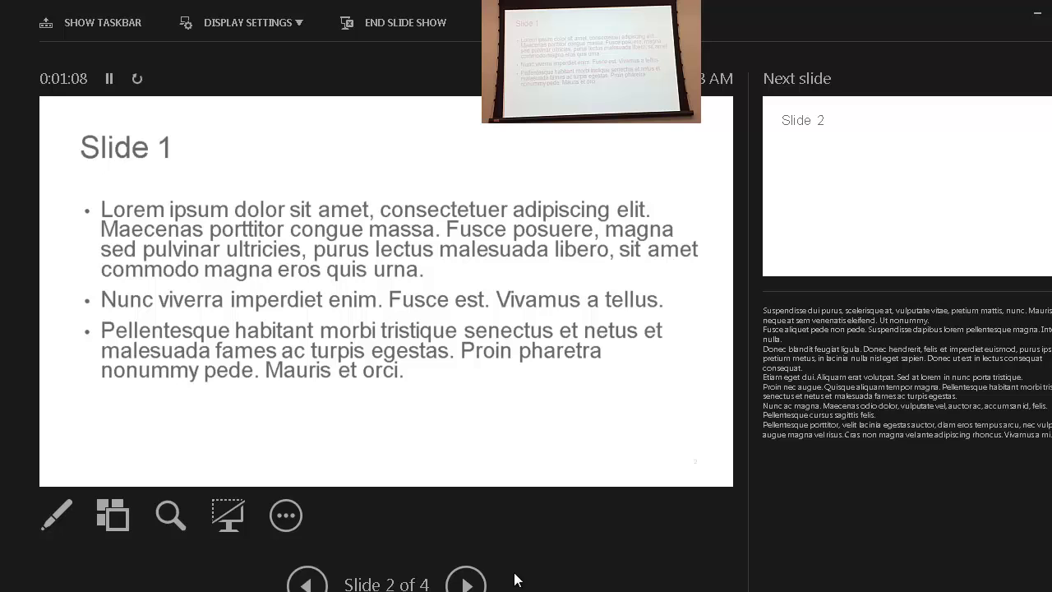
{"action": "key", "text": "Right"}
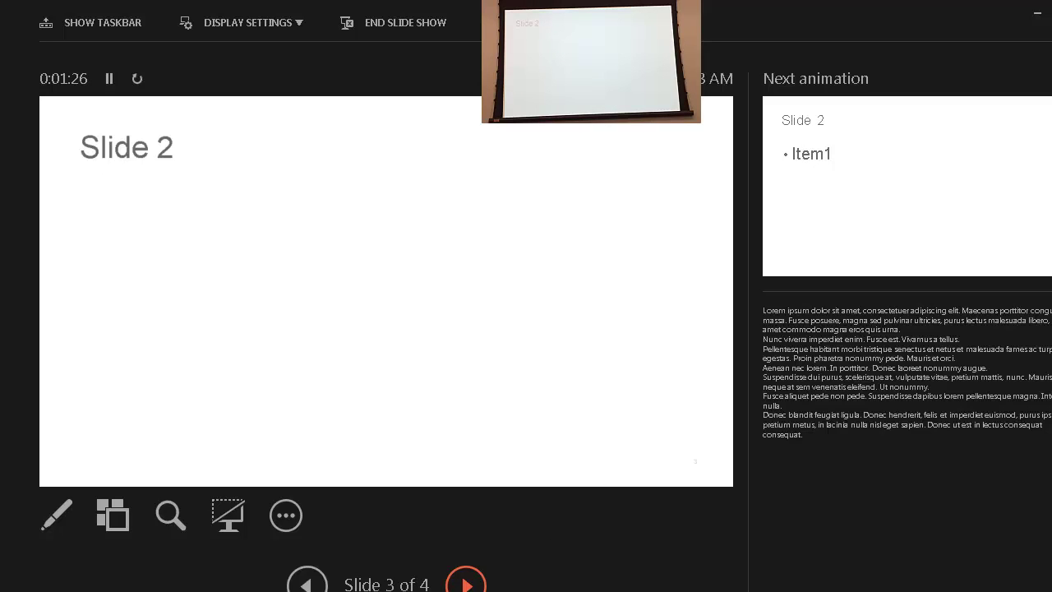
{"action": "left_click", "coordinate": [466, 584]}
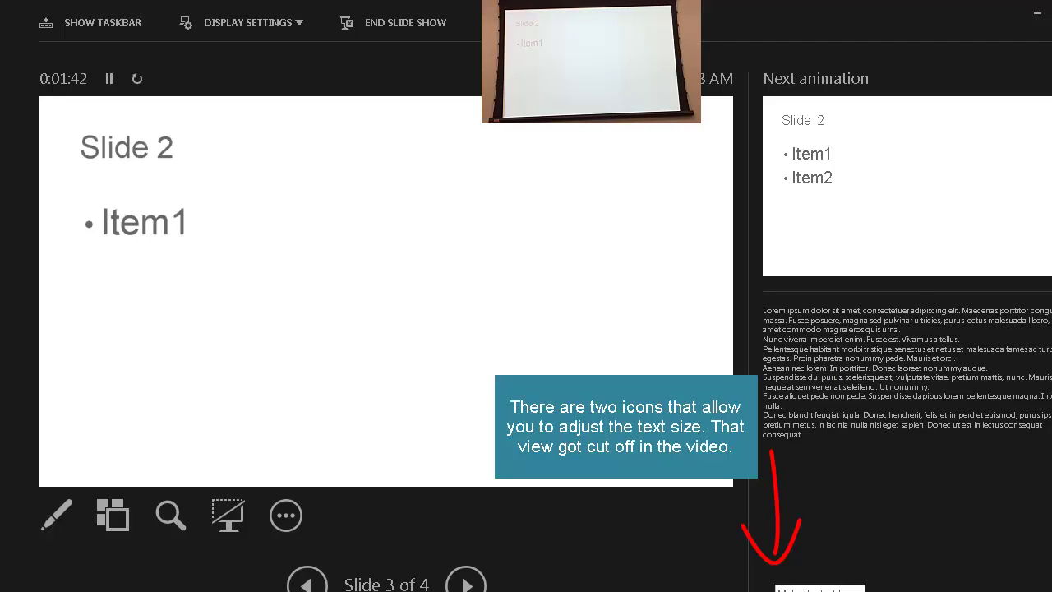
- Enlarge the speaker notes text and pause, then resume, the presenter timer
{"action": "left_click", "coordinate": [777, 591]}
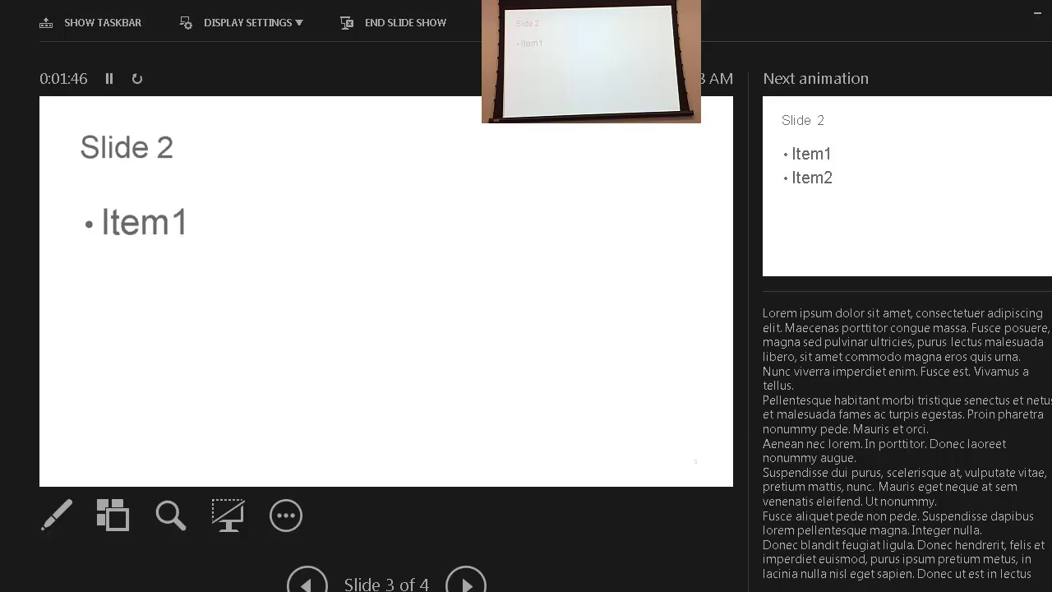
{"action": "left_click", "coordinate": [809, 588]}
{"action": "left_click", "coordinate": [109, 78]}
{"action": "left_click", "coordinate": [109, 78]}
- Restart the timer from zero and reveal the Item2 and Item3 bullets
{"action": "left_click", "coordinate": [136, 79]}
{"action": "left_click", "coordinate": [466, 584]}
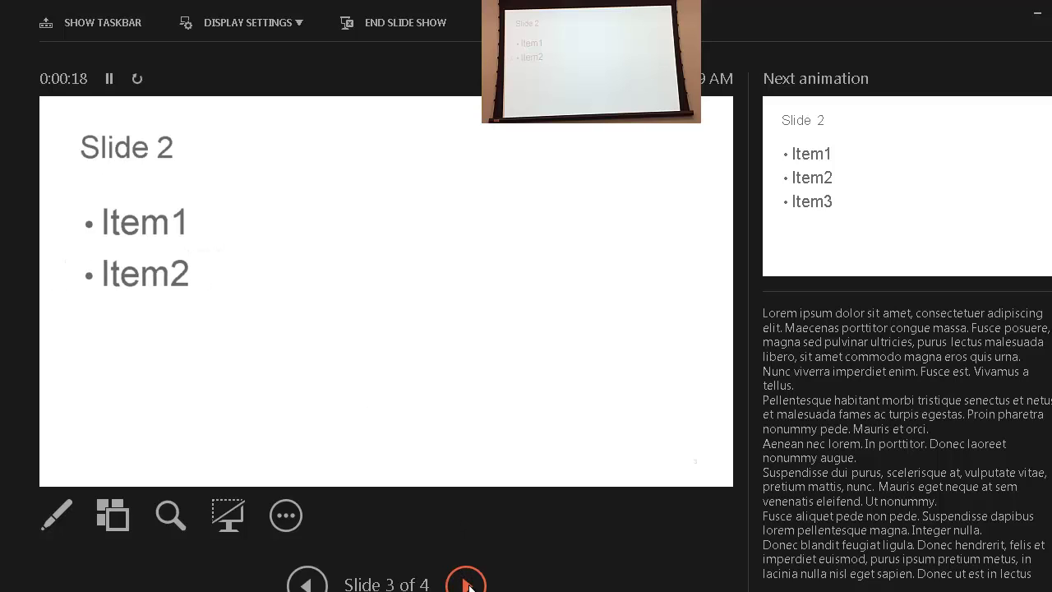
{"action": "left_click", "coordinate": [468, 584]}
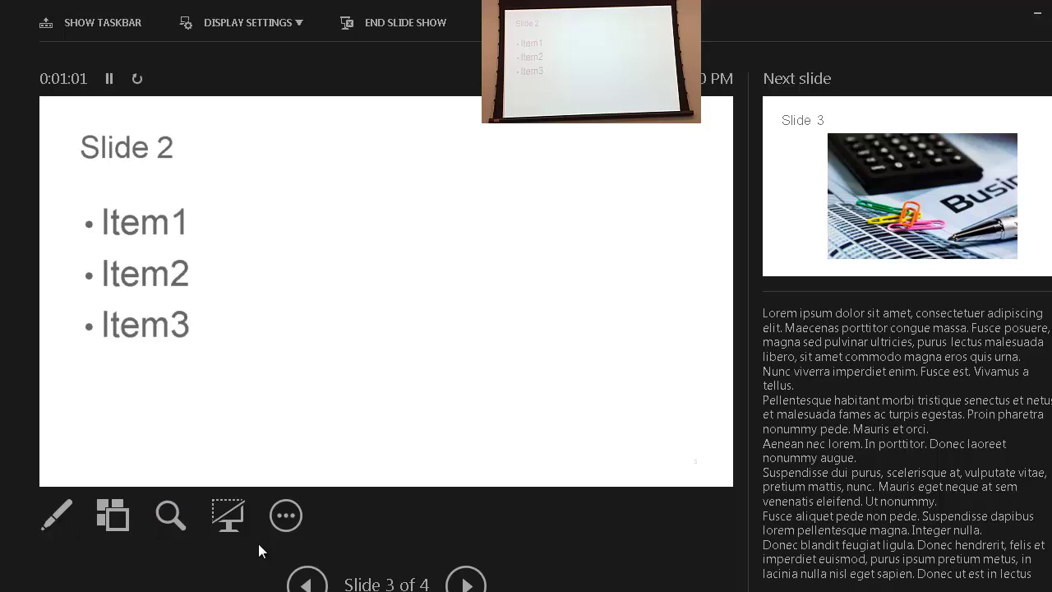
- Try the Laser Pointer, then switch to the Pen
{"action": "left_click", "coordinate": [59, 516]}
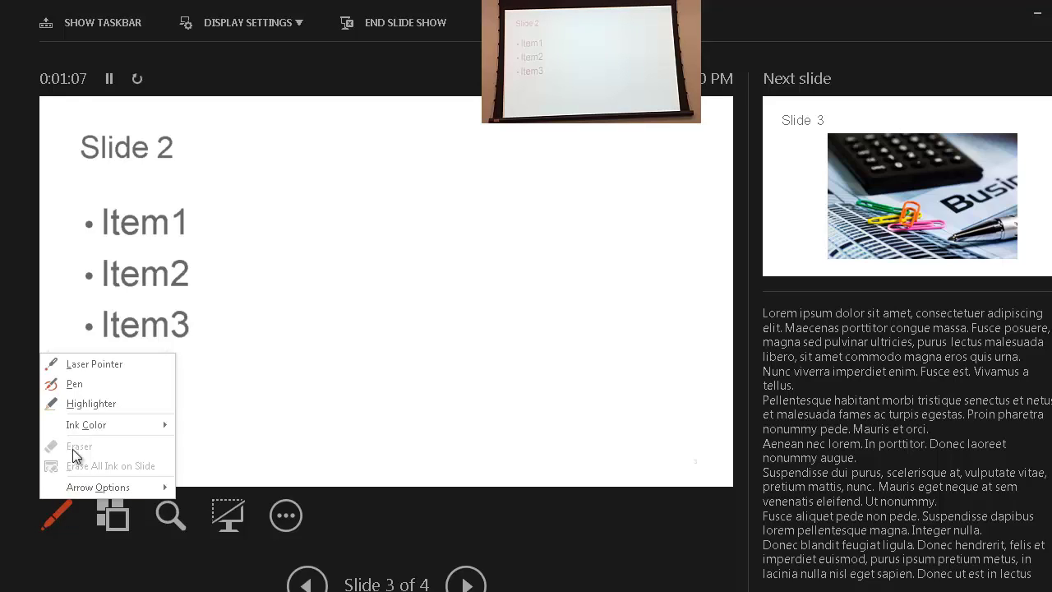
{"action": "left_click", "coordinate": [92, 366]}
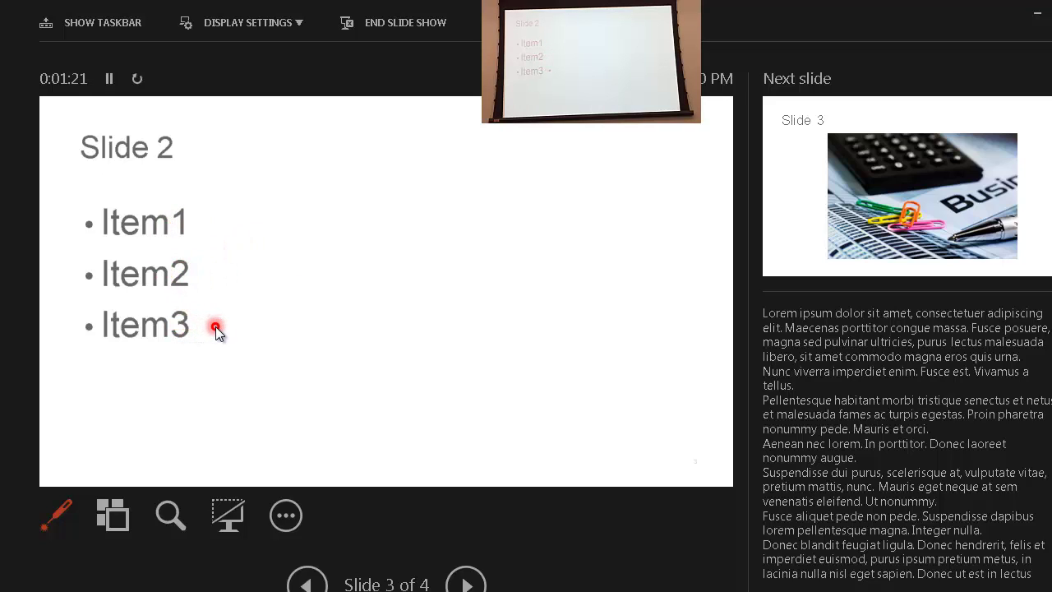
{"action": "left_click", "coordinate": [61, 511]}
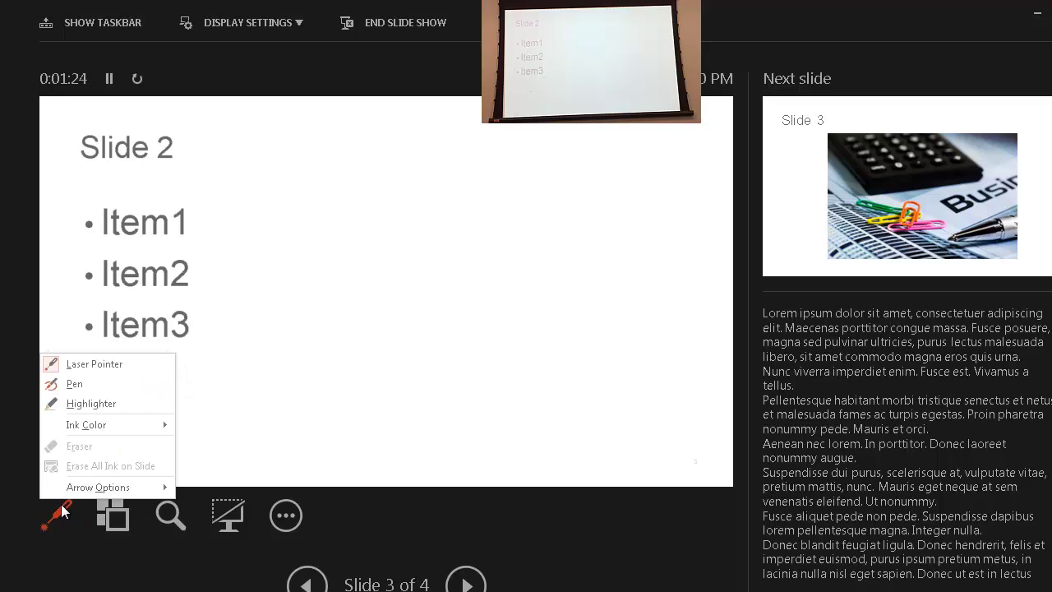
{"action": "left_click", "coordinate": [109, 383]}
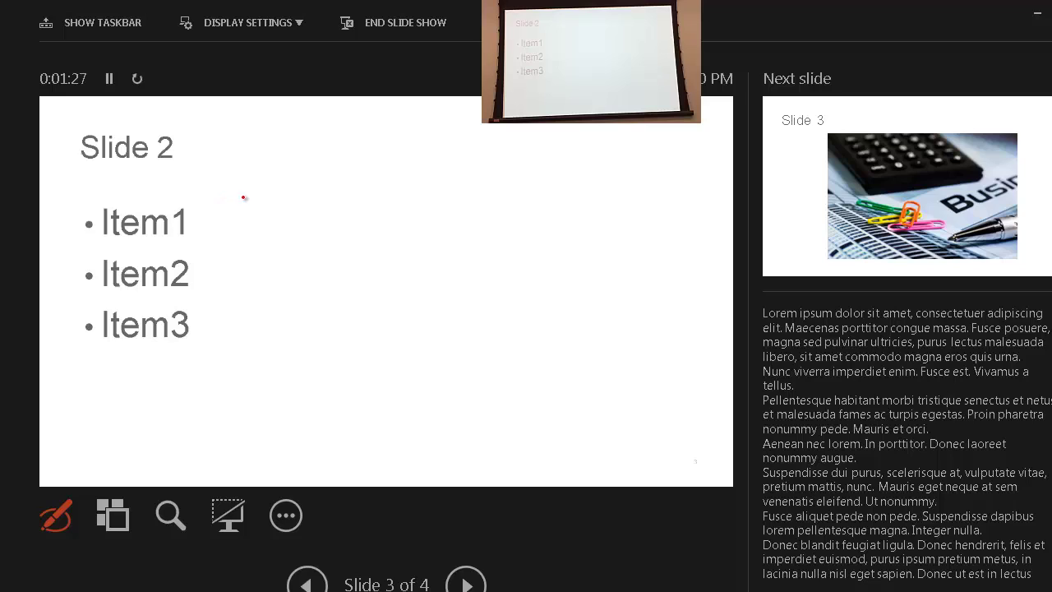
- Draw a red mark beside Item1 and write 'AB' on the slide
{"action": "left_click_drag", "start_coordinate": [235, 201], "coordinate": [192, 223]}
{"action": "mouse_move", "coordinate": [206, 184]}
{"action": "left_mouse_down"}
{"action": "mouse_move", "coordinate": [207, 200]}
{"action": "mouse_move", "coordinate": [245, 244]}
{"action": "left_mouse_up"}
{"action": "mouse_move", "coordinate": [314, 218]}
{"action": "left_mouse_down"}
{"action": "mouse_move", "coordinate": [373, 198]}
{"action": "mouse_move", "coordinate": [377, 207]}
{"action": "mouse_move", "coordinate": [349, 192]}
{"action": "mouse_move", "coordinate": [368, 188]}
{"action": "mouse_move", "coordinate": [398, 209]}
{"action": "left_mouse_up"}
{"action": "mouse_move", "coordinate": [367, 161]}
{"action": "left_mouse_down"}
{"action": "mouse_move", "coordinate": [419, 181]}
{"action": "mouse_move", "coordinate": [389, 207]}
{"action": "left_mouse_up"}
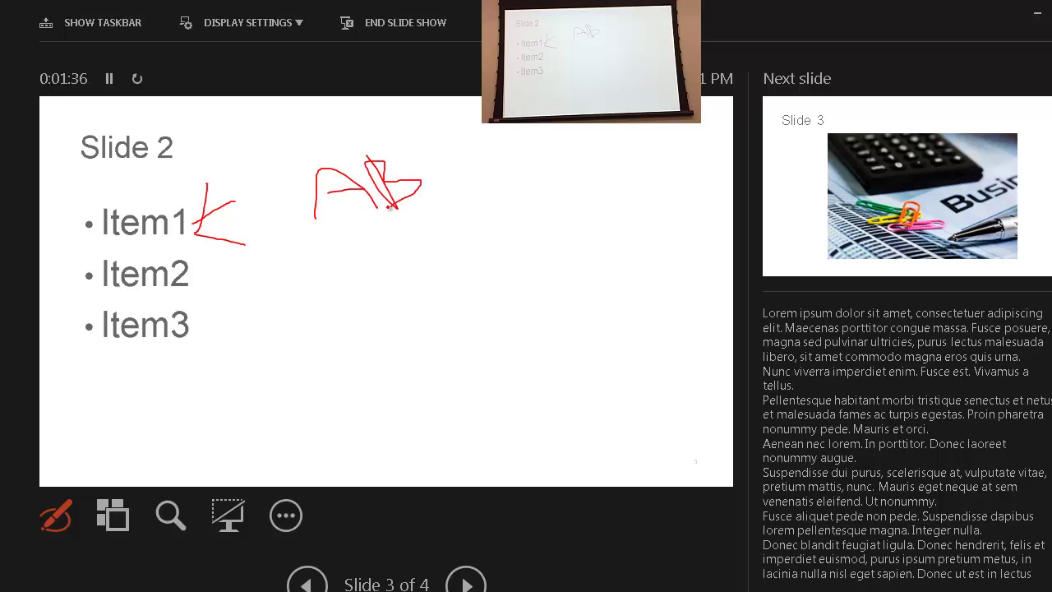
{"action": "left_click", "coordinate": [58, 523]}
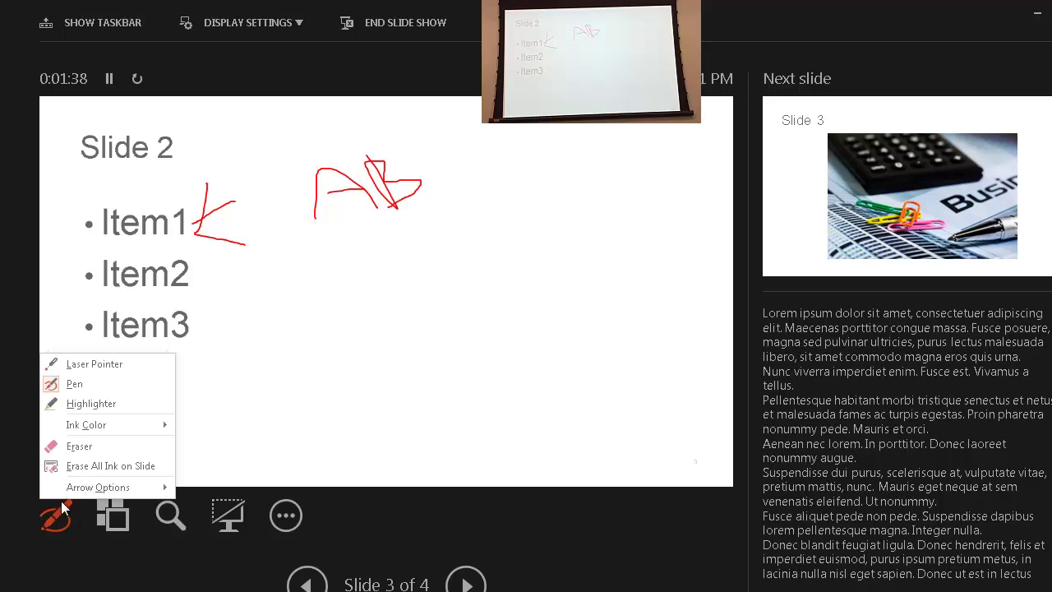
- Erase the red mark beside Item1 with the Eraser
{"action": "left_click", "coordinate": [81, 448]}
{"action": "left_click", "coordinate": [209, 189]}
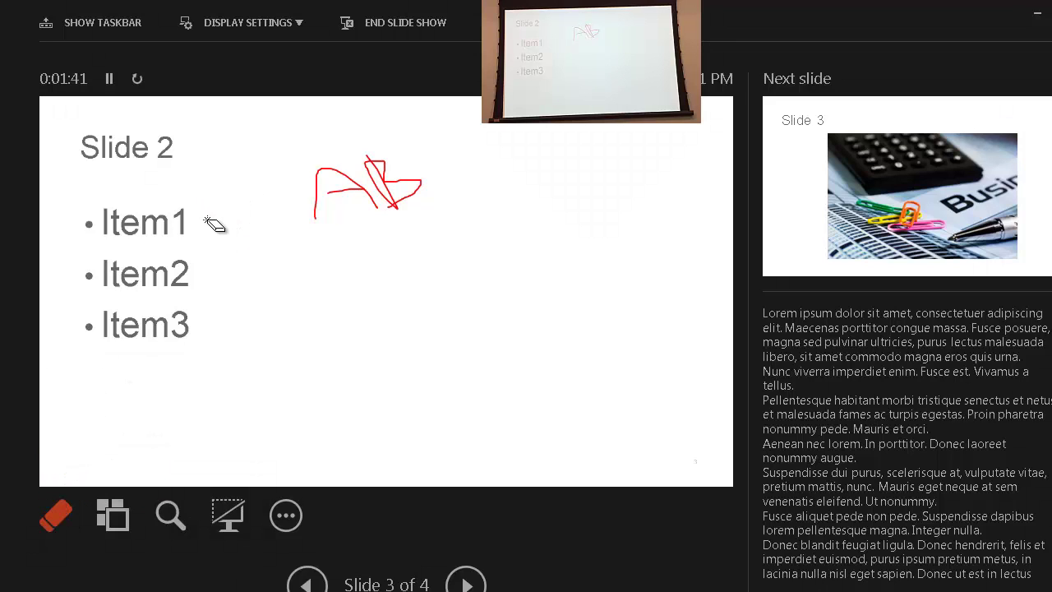
{"action": "left_click", "coordinate": [58, 512]}
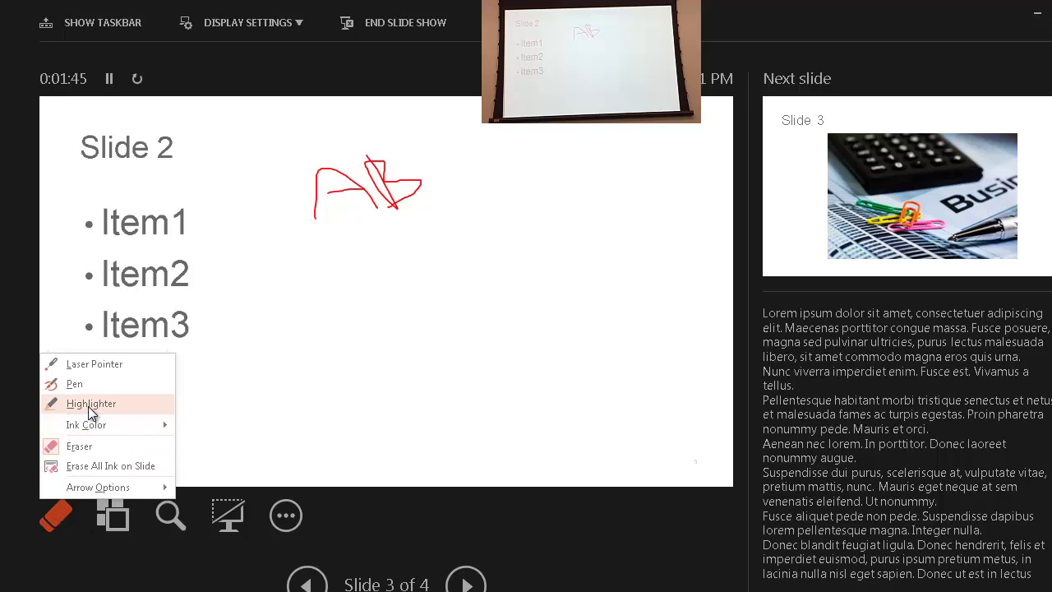
- Highlight Item3 in yellow, then use Erase All Ink on Slide
{"action": "left_click", "coordinate": [91, 405]}
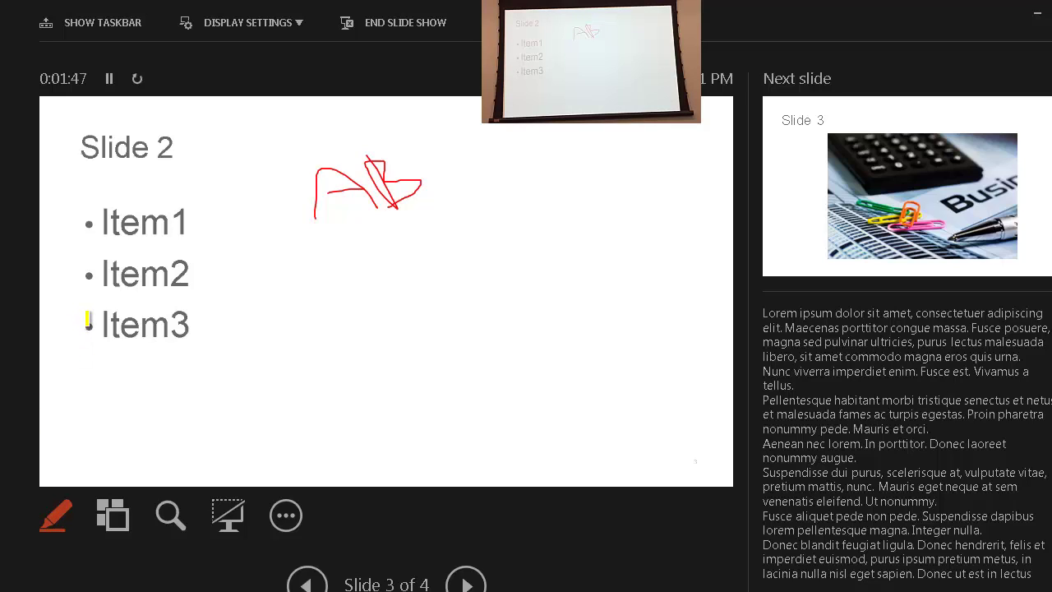
{"action": "left_click_drag", "start_coordinate": [87, 318], "coordinate": [204, 342]}
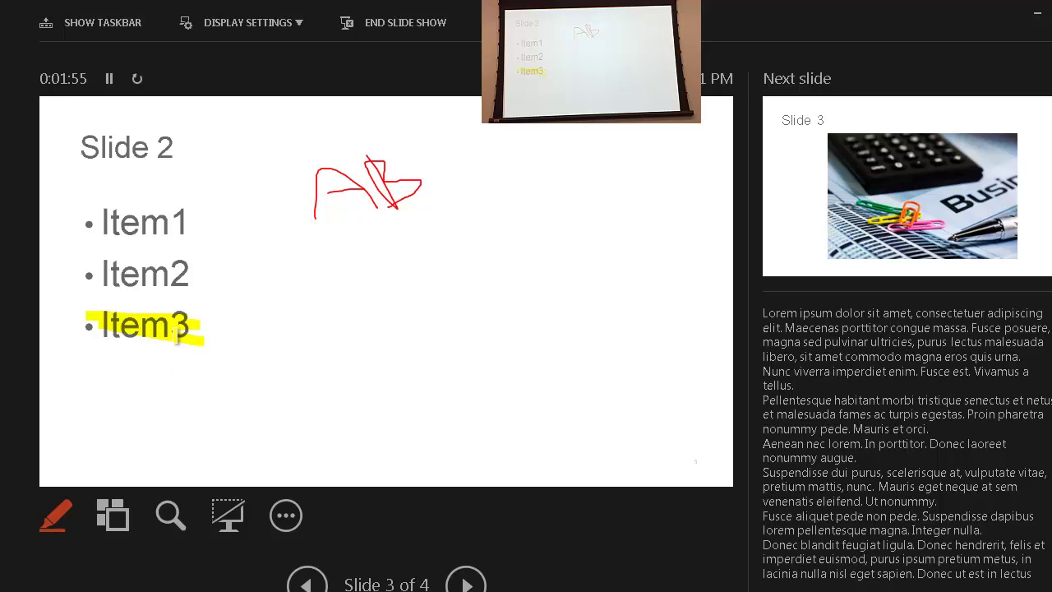
{"action": "left_click", "coordinate": [59, 515]}
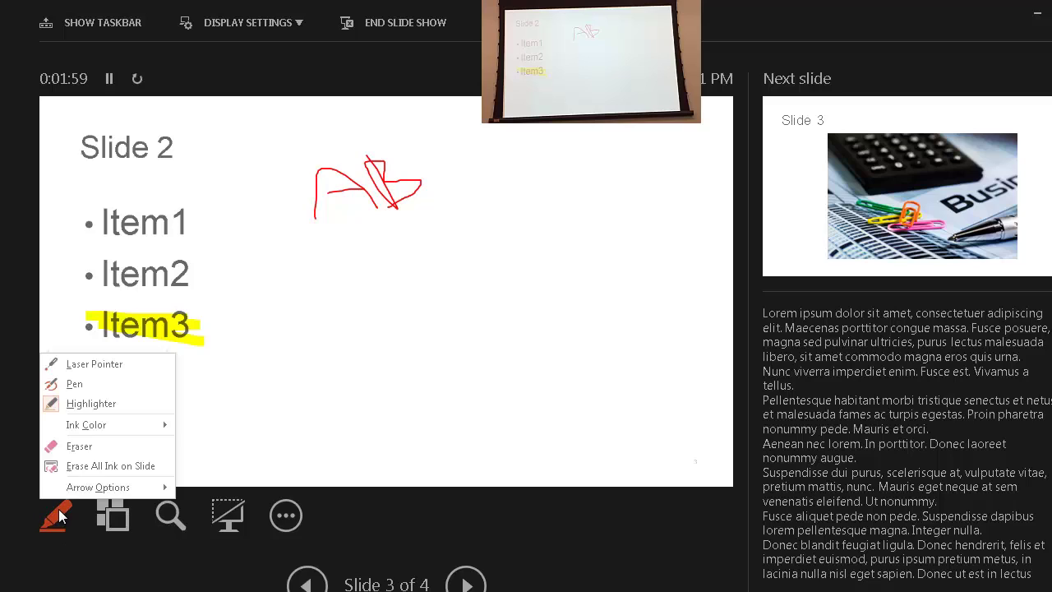
{"action": "left_click", "coordinate": [144, 469]}
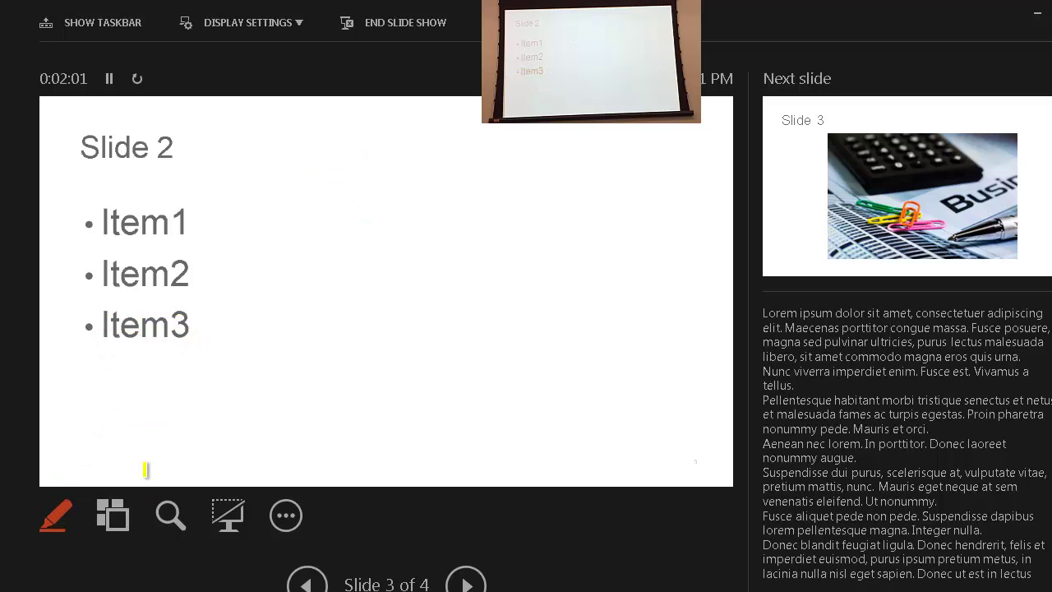